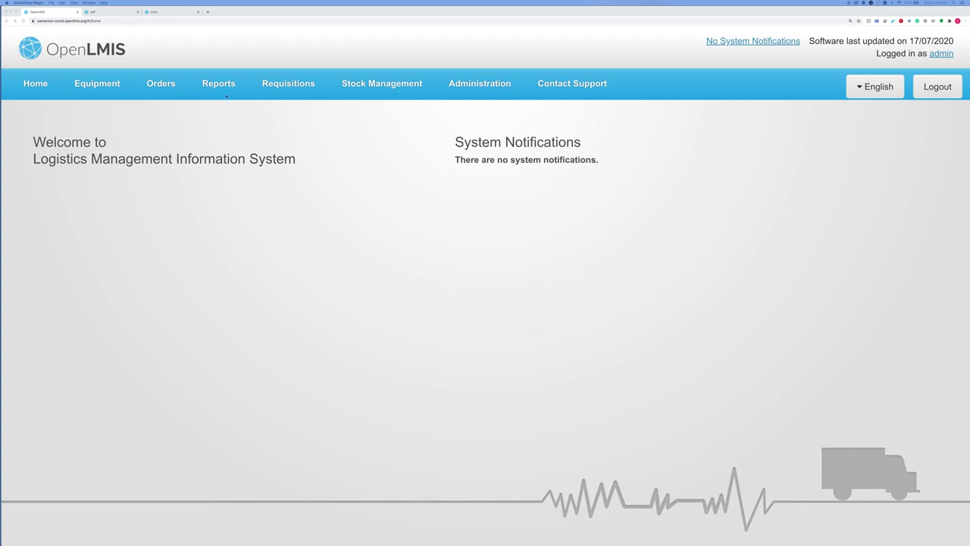
# - Go to Reports > View Reports and pick the Aggregate Equipment Status by Facility report
pyautogui.click(225, 84)
pyautogui.click(222, 85)
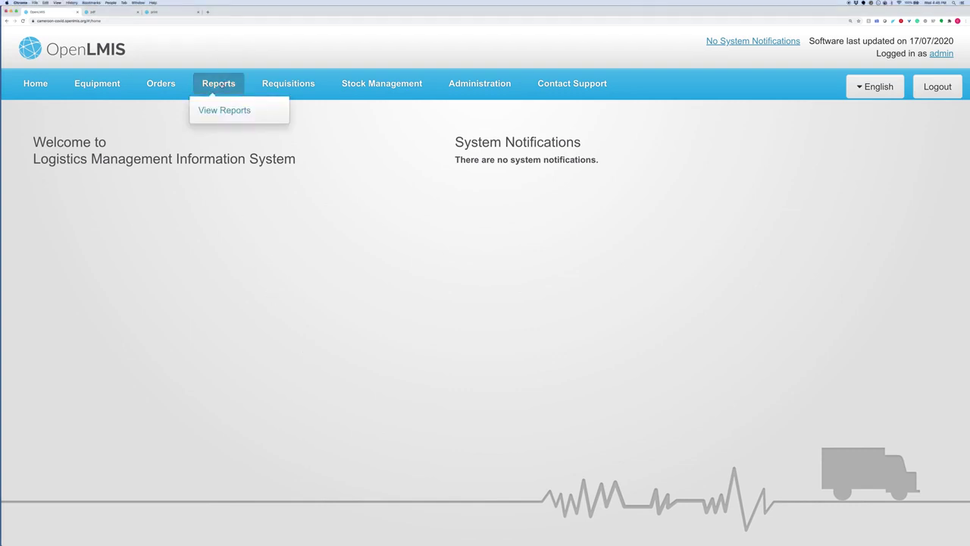
pyautogui.click(219, 110)
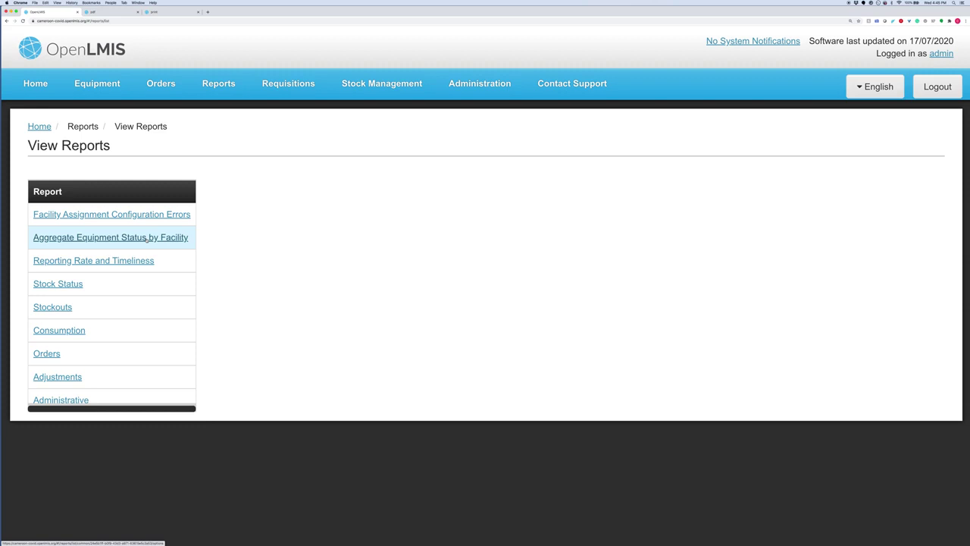
pyautogui.click(146, 238)
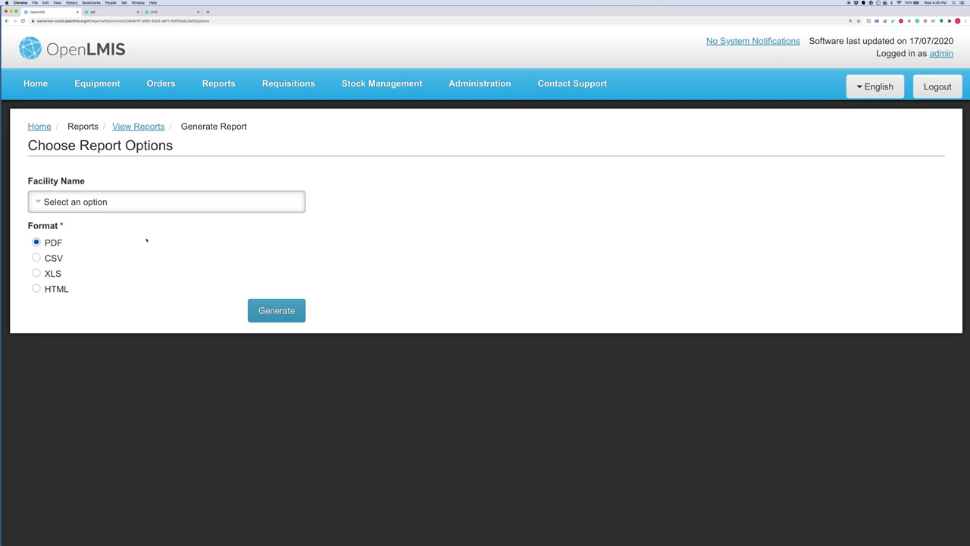
# - Generate the Aggregate Equipment Status by Facility PDF for Hôpital Central de Yaoundé
pyautogui.click(105, 202)
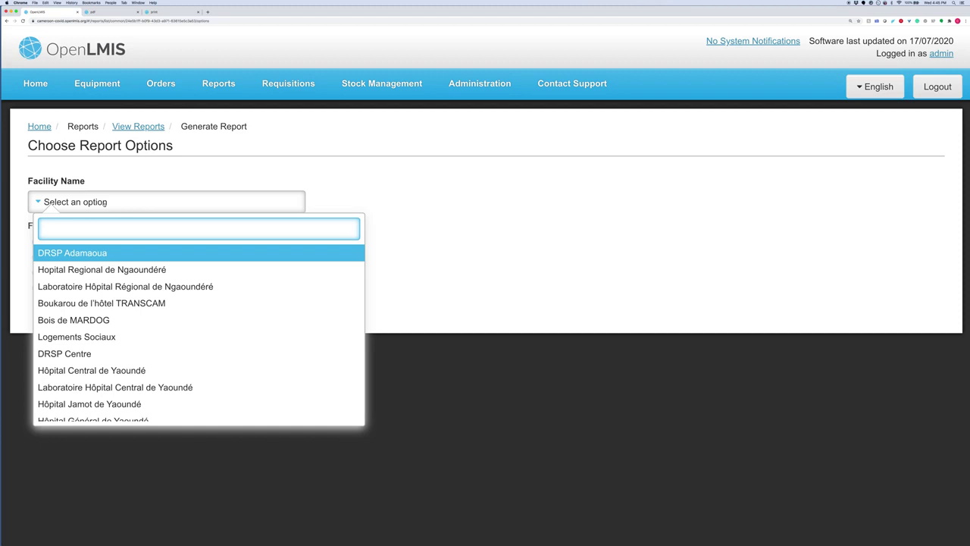
pyautogui.click(72, 370)
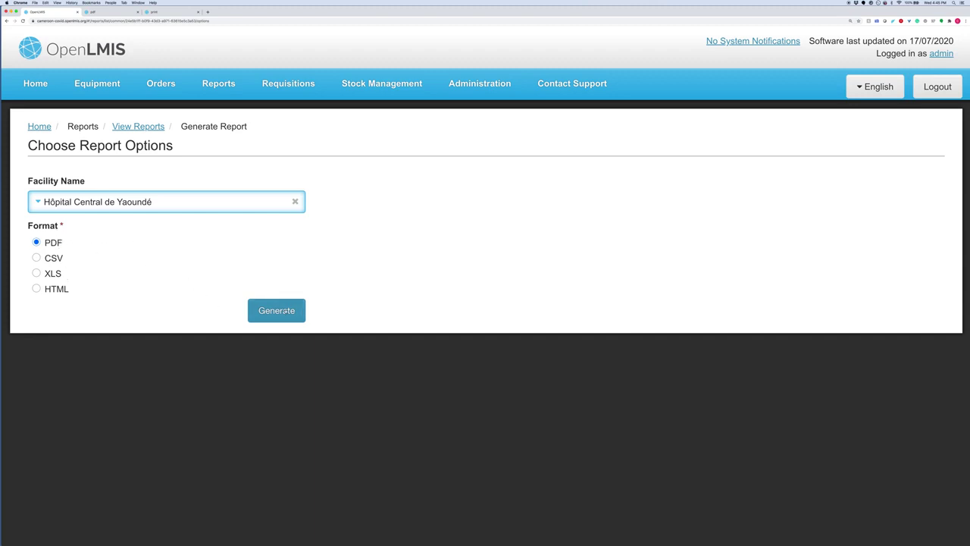
pyautogui.click(283, 313)
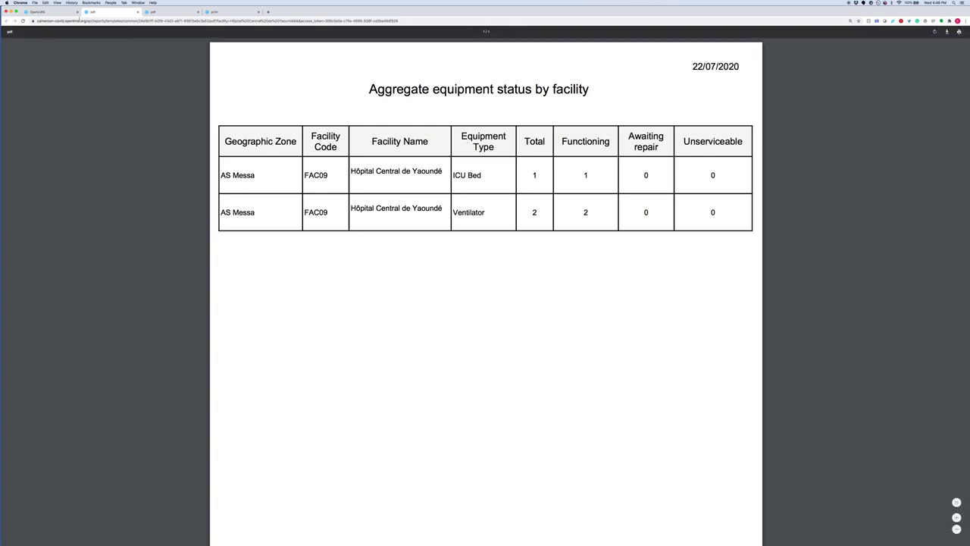
# - Return from the equipment status PDF tab to the OpenLMIS report options
pyautogui.click(36, 13)
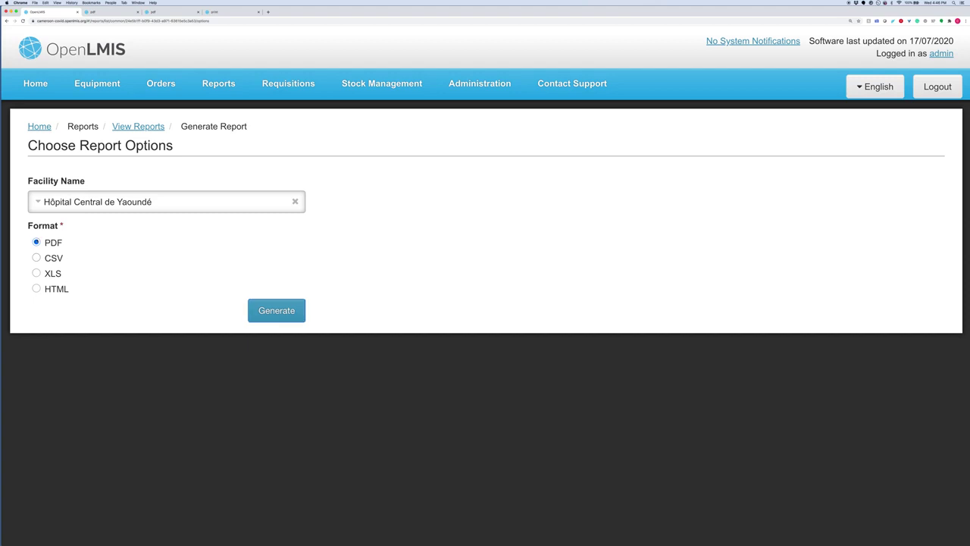
# - Regenerate the equipment status report as CSV and open the downloaded file
pyautogui.click(37, 258)
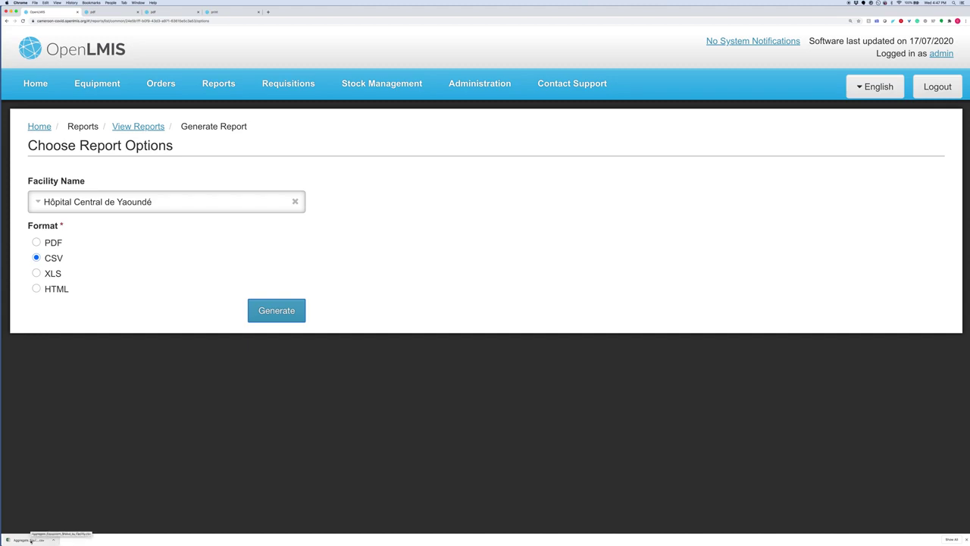
pyautogui.click(30, 539)
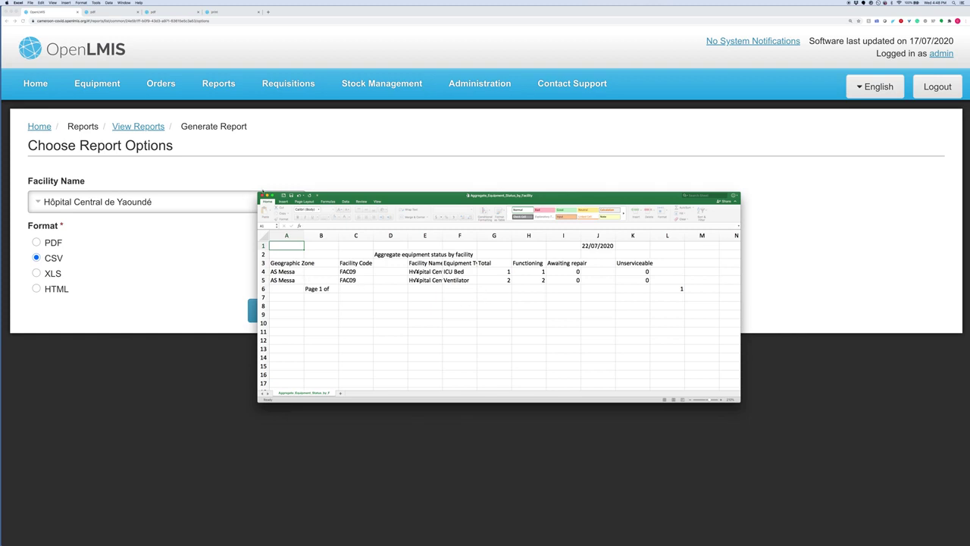
# - Close the Excel window showing the ICU Bed and Ventilator rows for FAC09
pyautogui.click(261, 196)
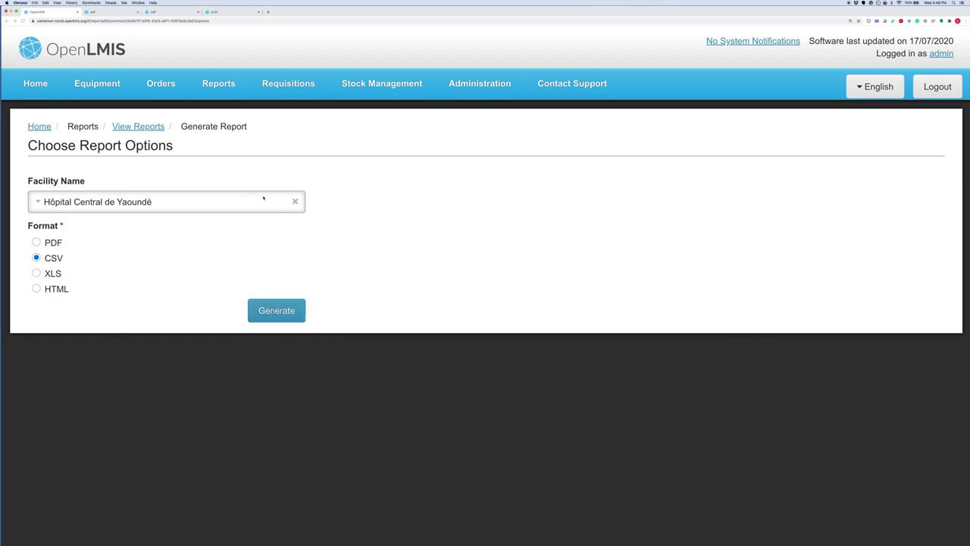
# - Return to the reports list and launch the Reporting Rate and Timeliness dashboard
pyautogui.click(121, 127)
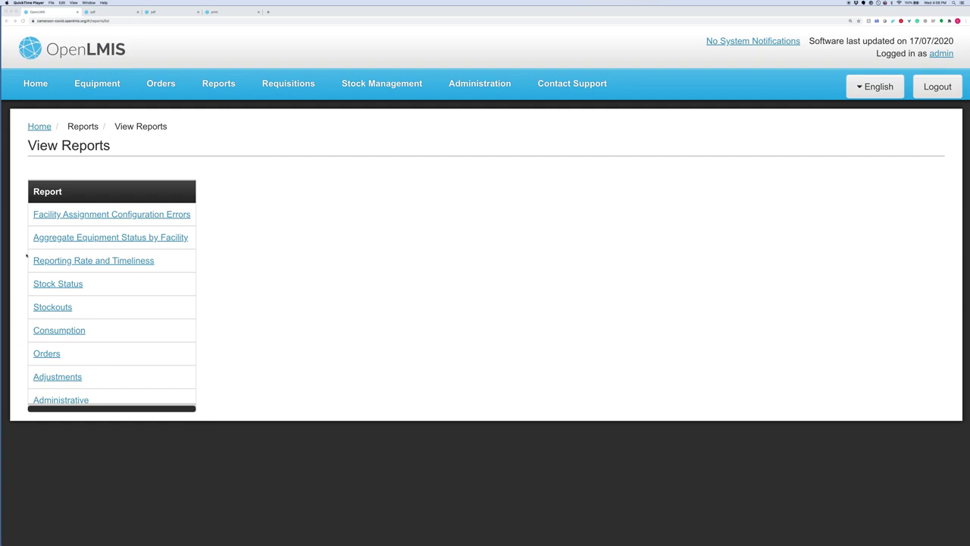
pyautogui.click(66, 260)
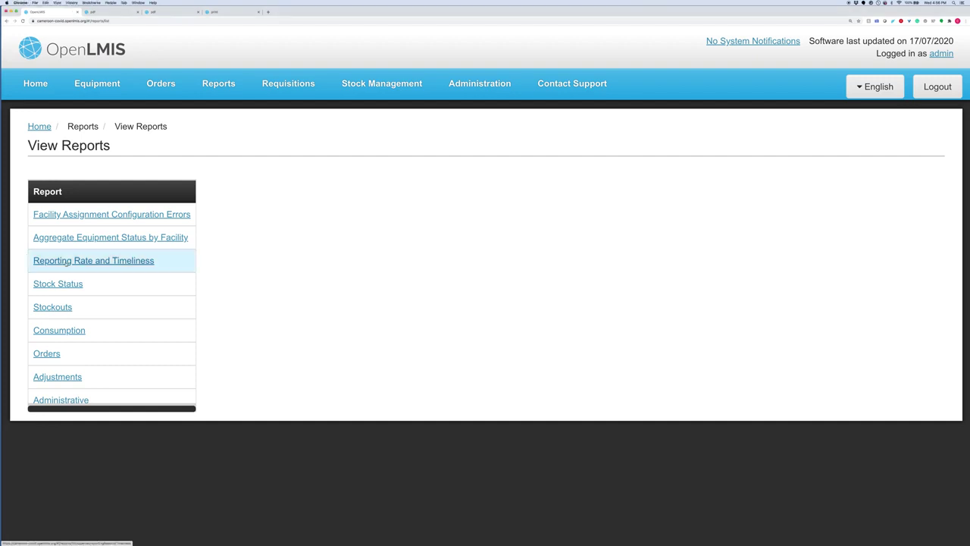
pyautogui.click(65, 260)
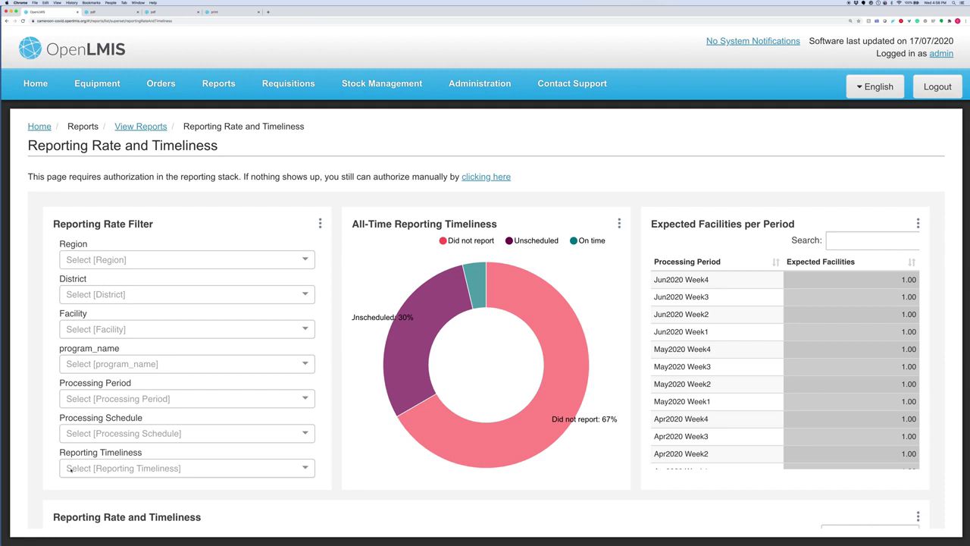
# - Show the Reporting Timeliness filter choices on the loaded dashboard
pyautogui.click(279, 469)
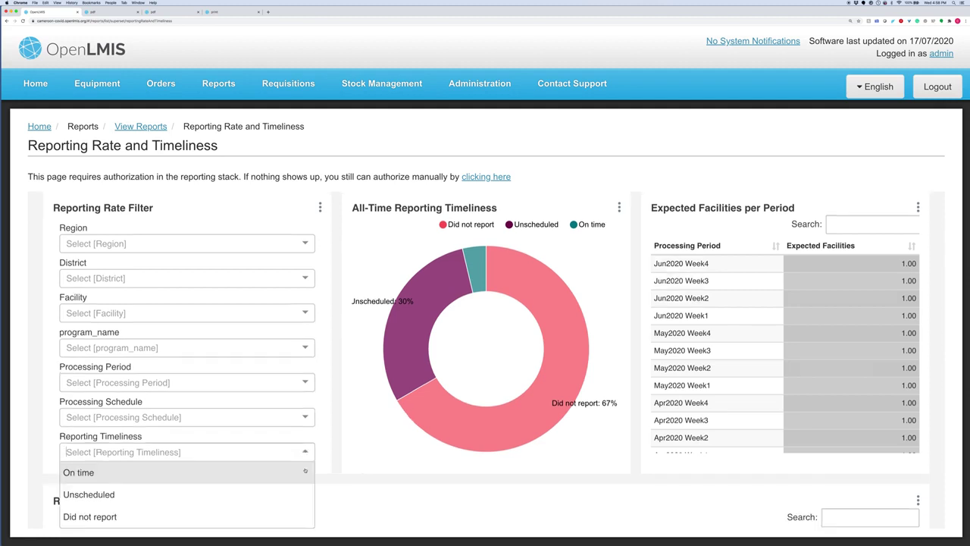
pyautogui.click(183, 477)
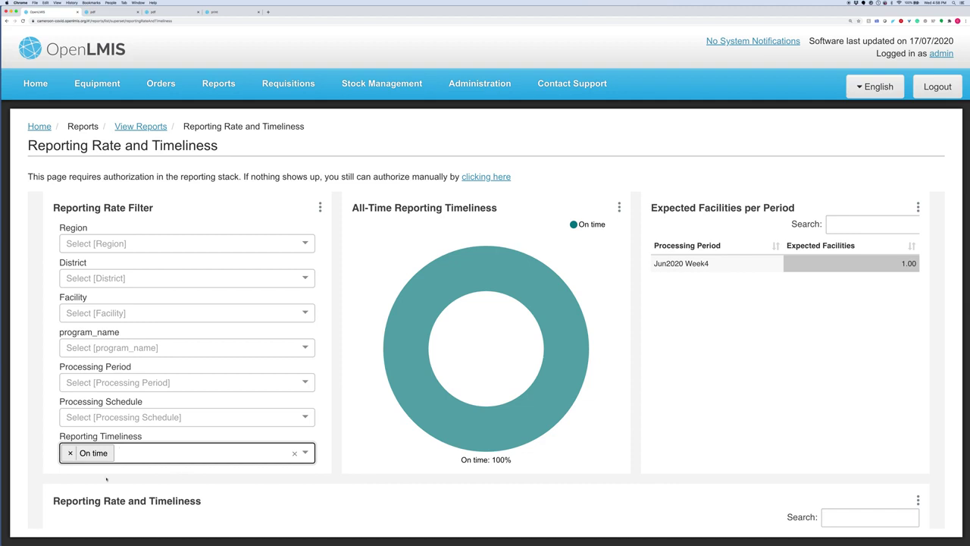
pyautogui.click(71, 453)
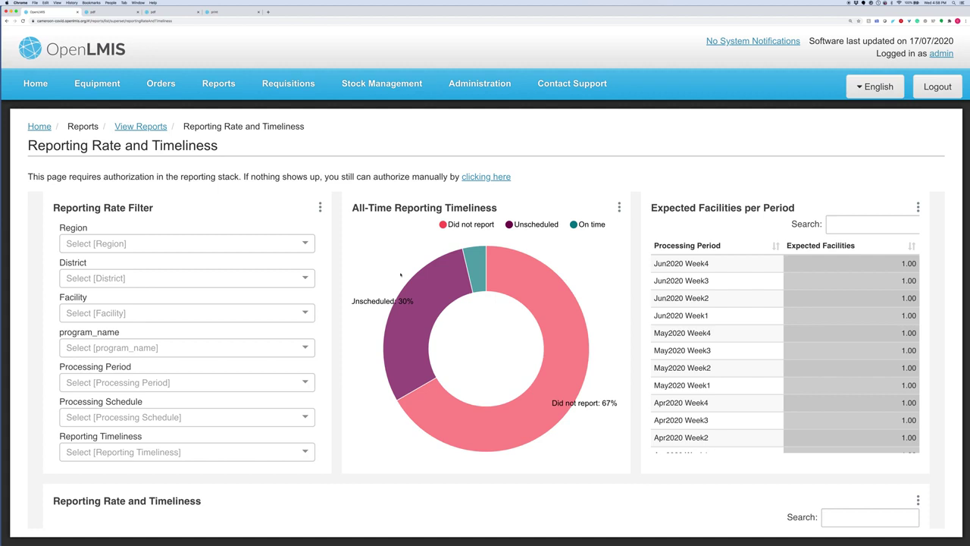
pyautogui.moveTo(453, 287)
pyautogui.click(443, 225)
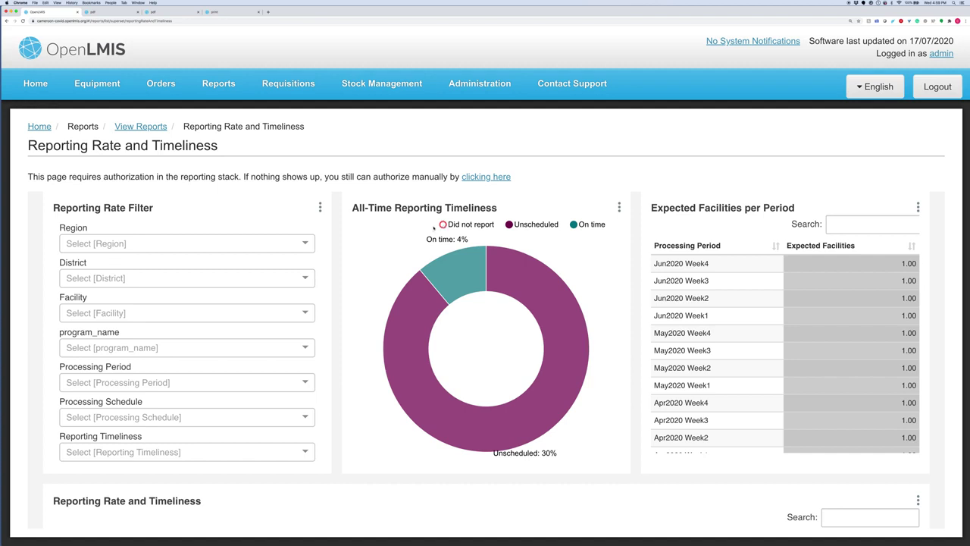
pyautogui.click(442, 225)
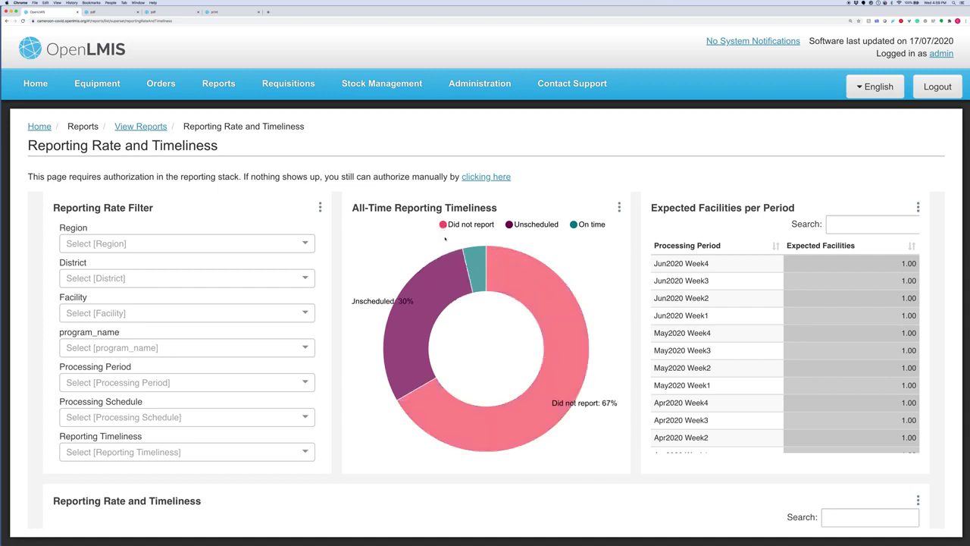
pyautogui.scroll(-3, 445, 239)
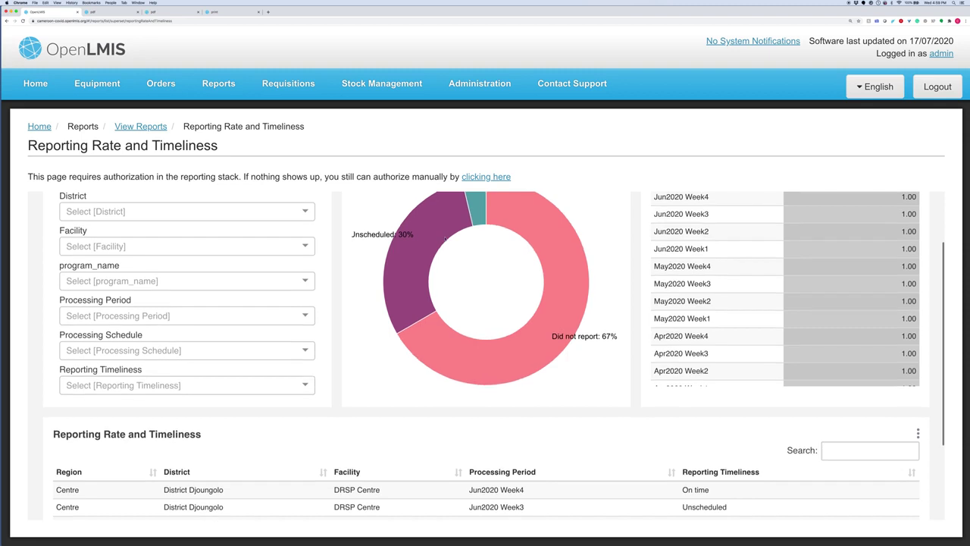
# - Sort the table by Reporting Timeliness with Unscheduled first, then go back to View Reports
pyautogui.scroll(-2, 445, 239)
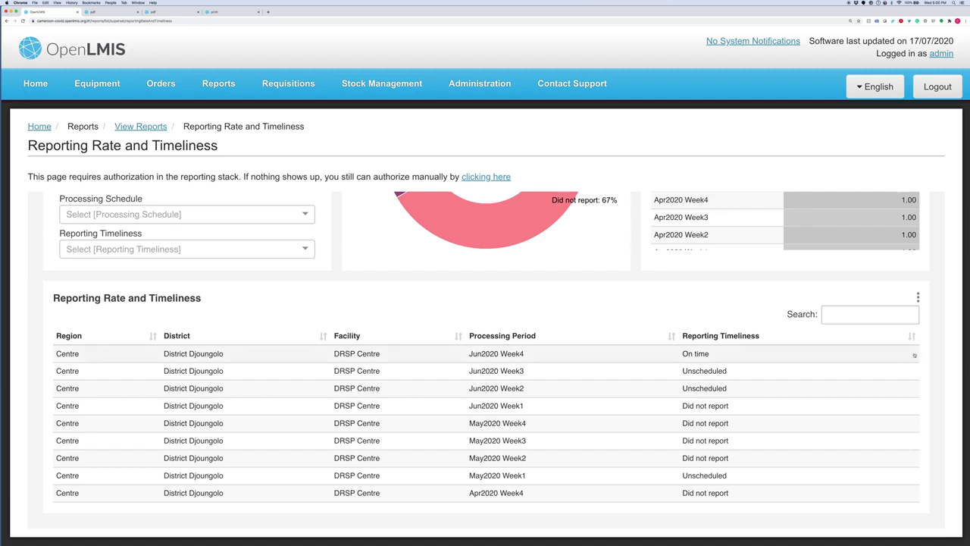
pyautogui.click(911, 337)
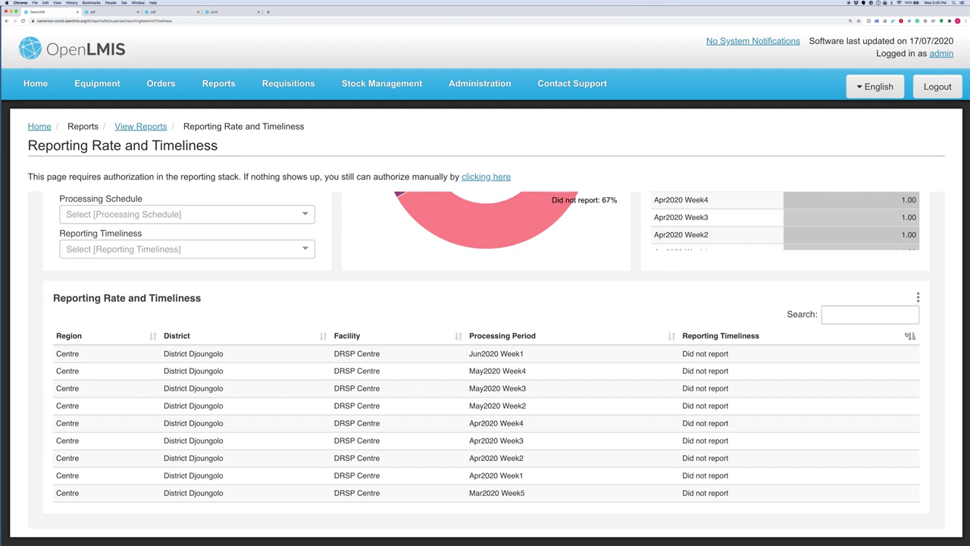
pyautogui.click(908, 337)
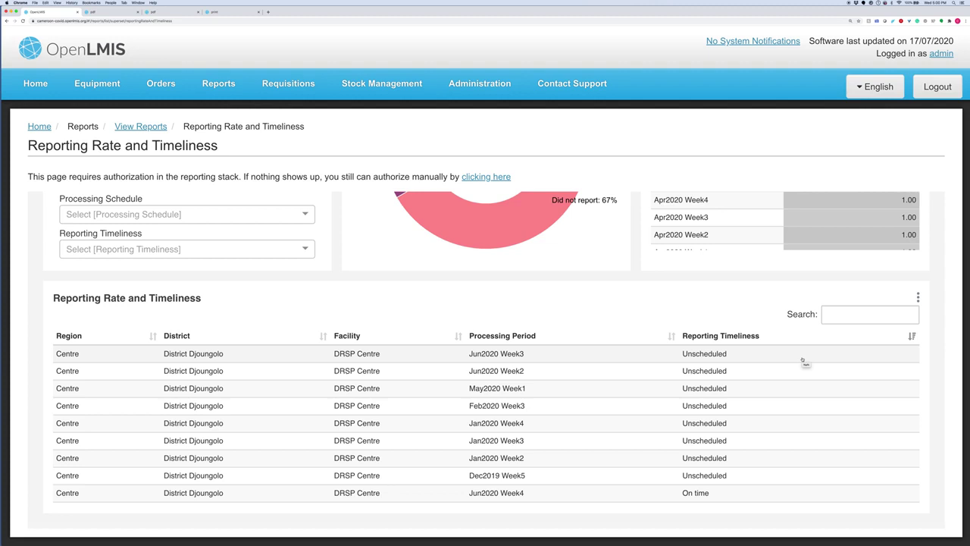
pyautogui.scroll(5, 802, 361)
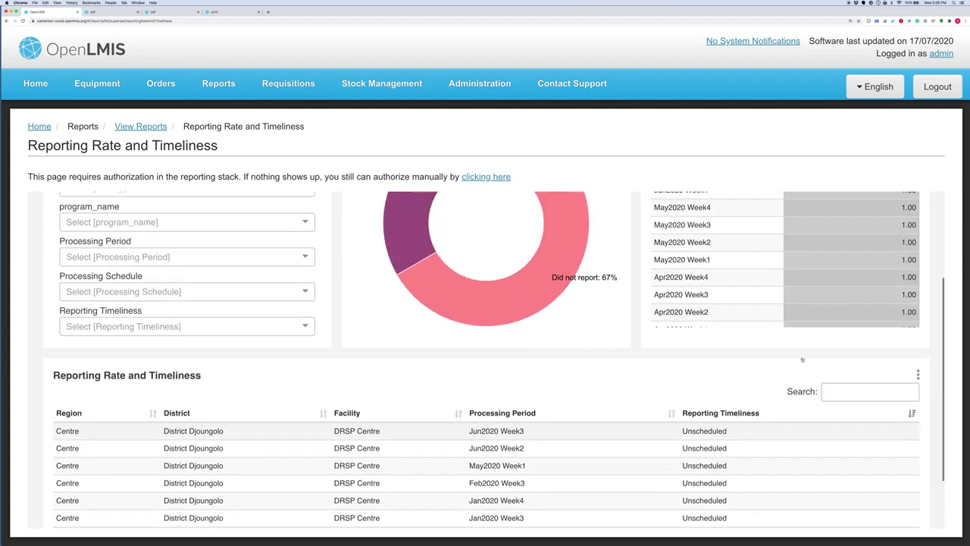
pyautogui.scroll(5, 802, 361)
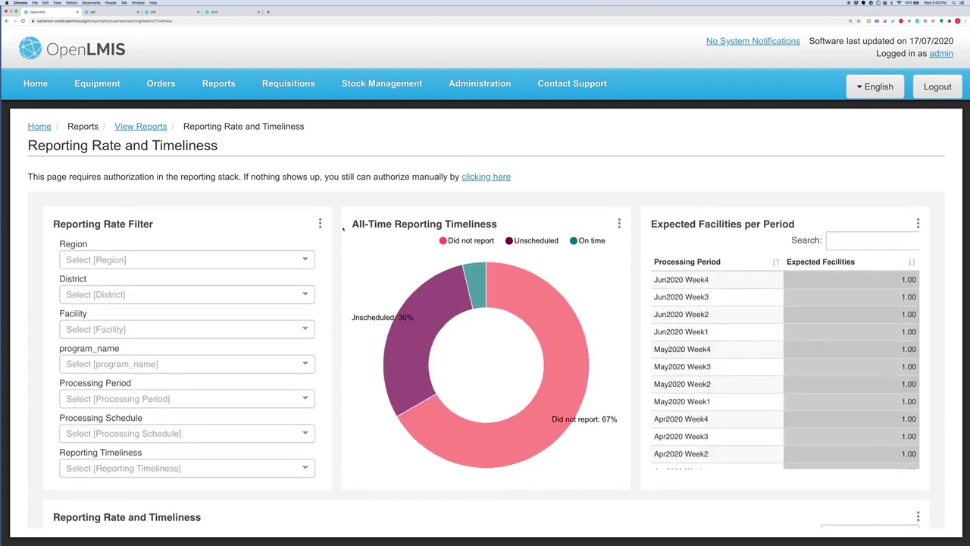
pyautogui.click(140, 127)
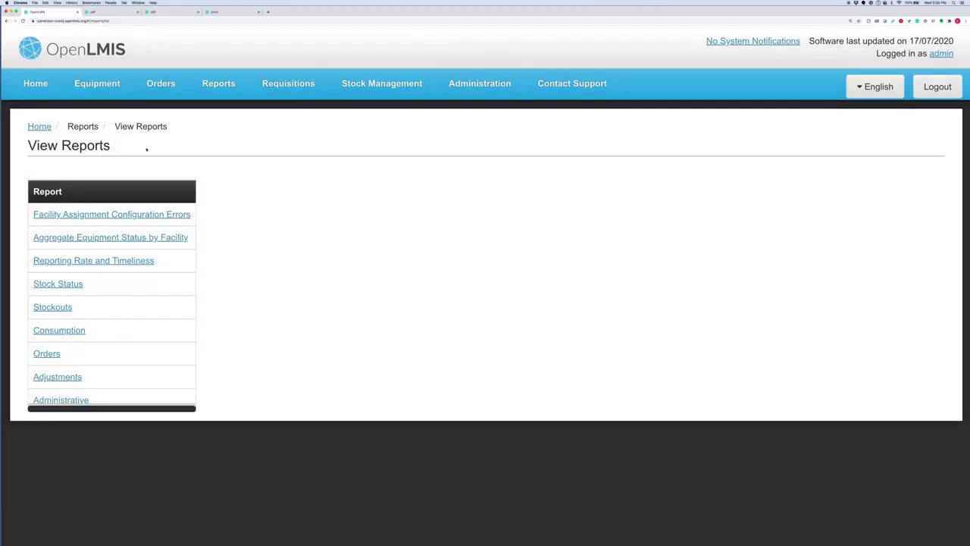
# - Open the Consumption report from the View Reports list
pyautogui.click(72, 331)
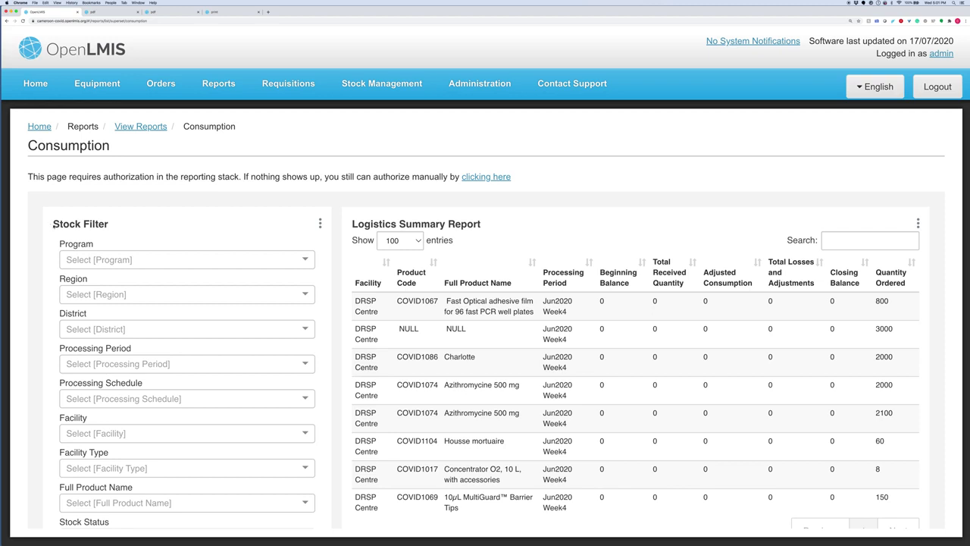
# - Scroll through the Stock Filter and the DRSP Centre Logistics Summary Report for Jun2020 Week4
pyautogui.scroll(-1, 57, 238)
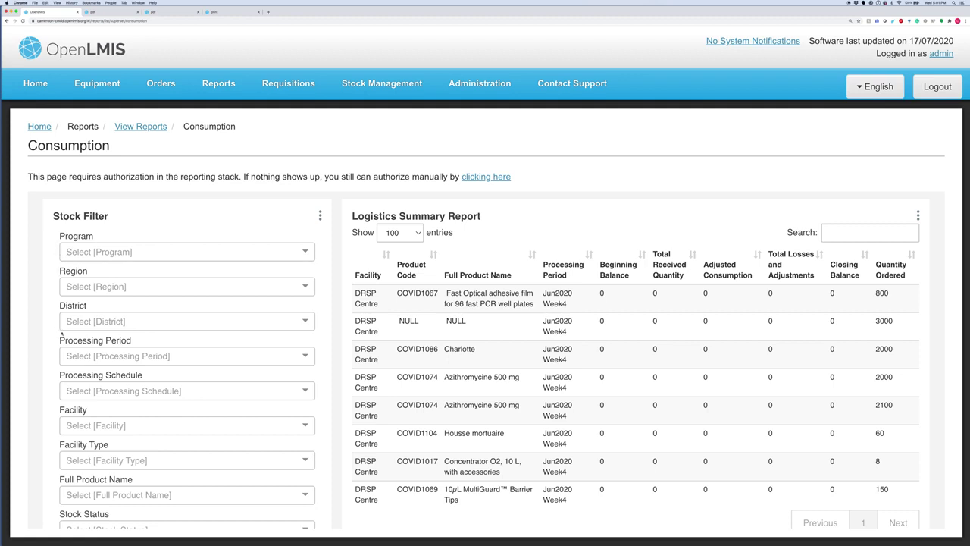
pyautogui.scroll(-1, 67, 379)
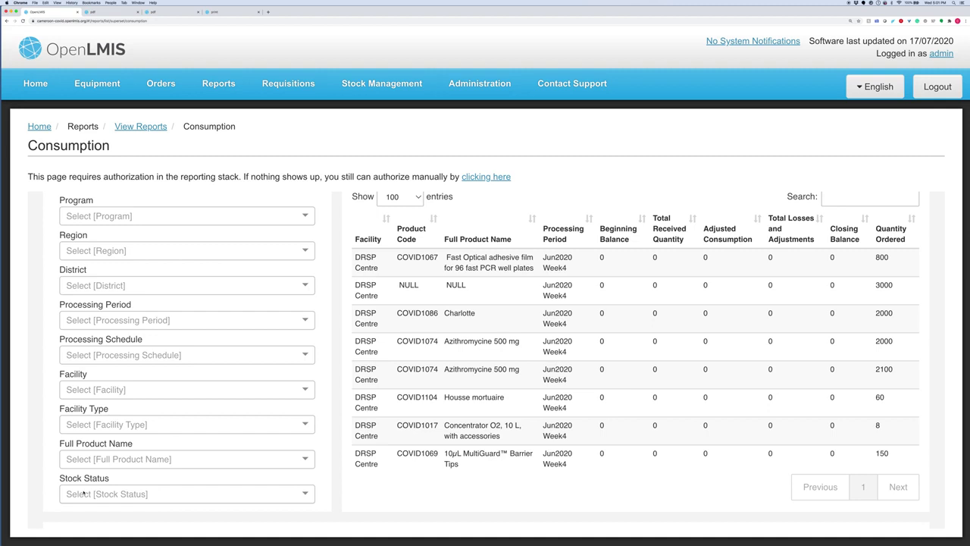
pyautogui.scroll(1, 113, 462)
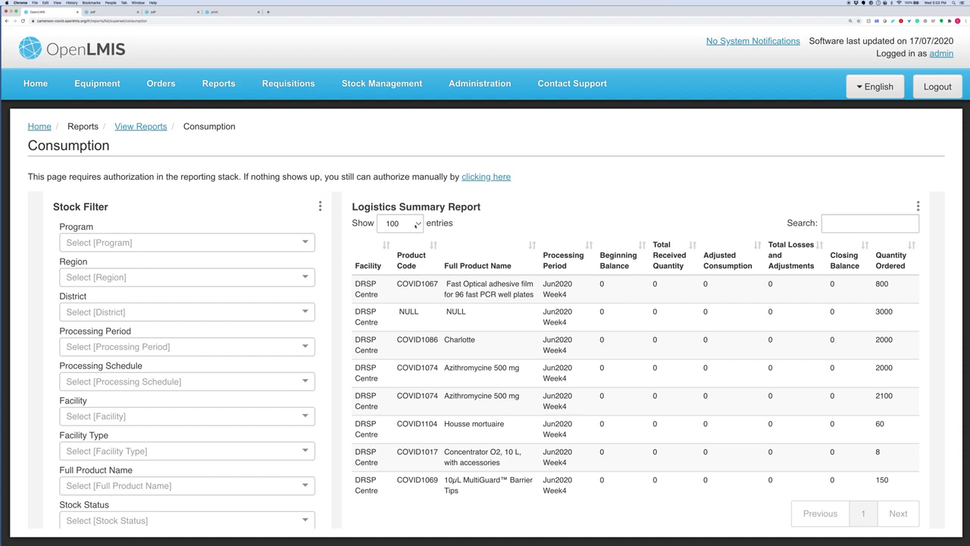
pyautogui.click(418, 223)
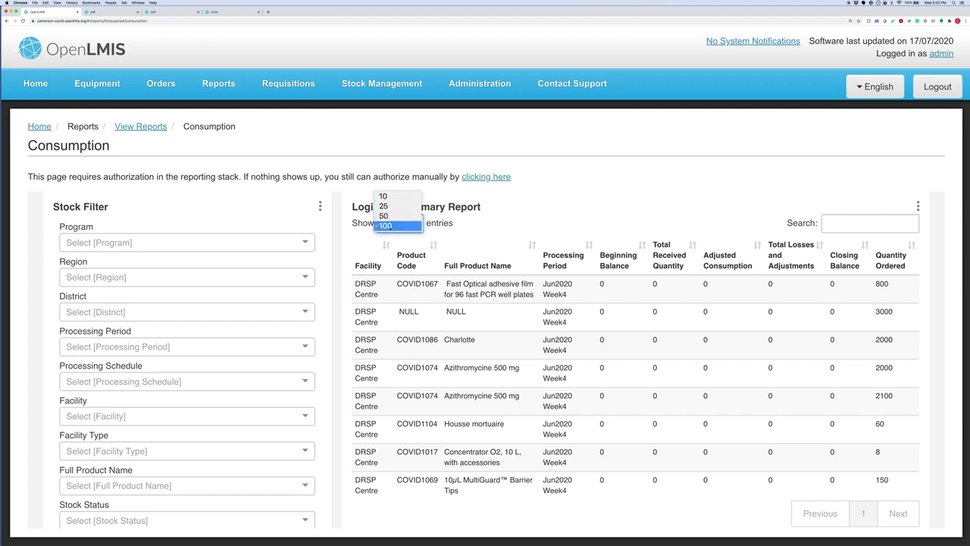
pyautogui.click(492, 231)
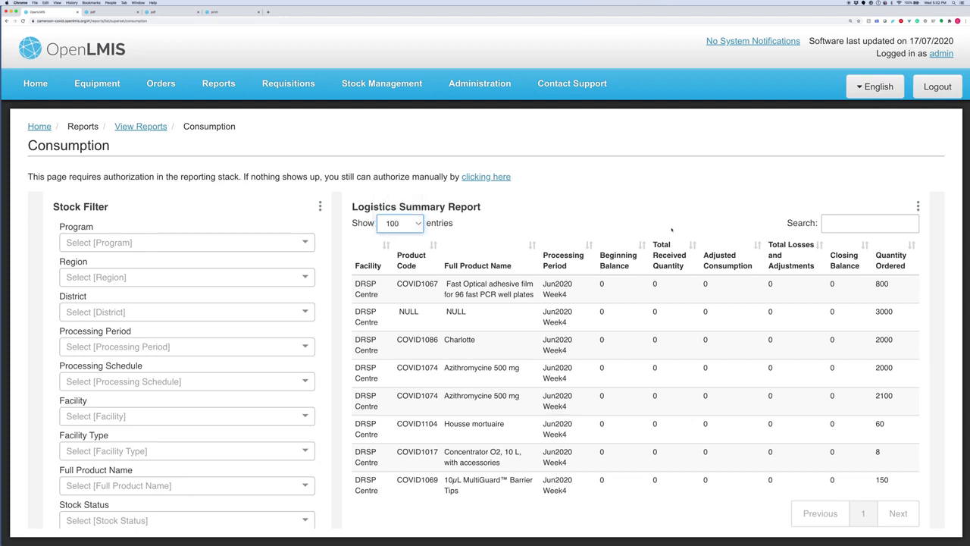
pyautogui.click(857, 223)
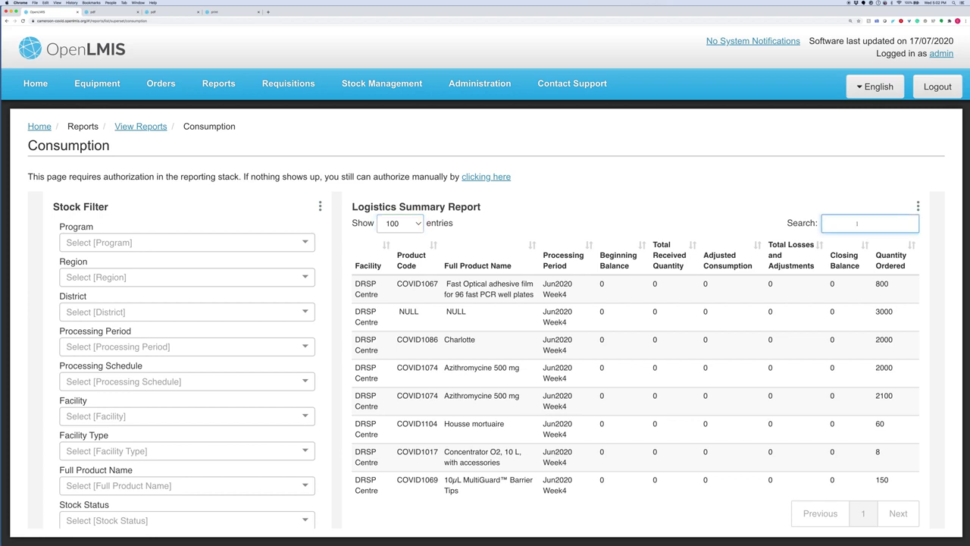
pyautogui.write('az')
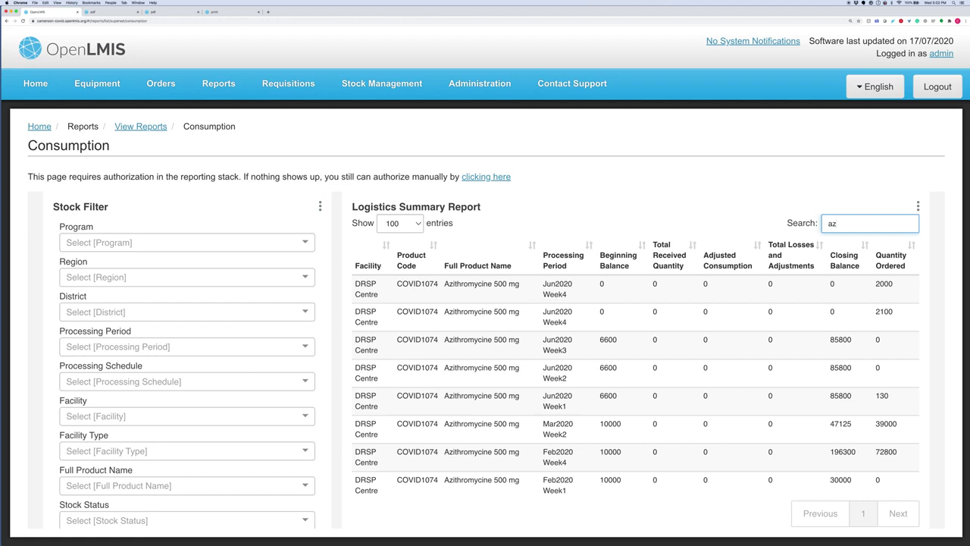
pyautogui.write('ithi')
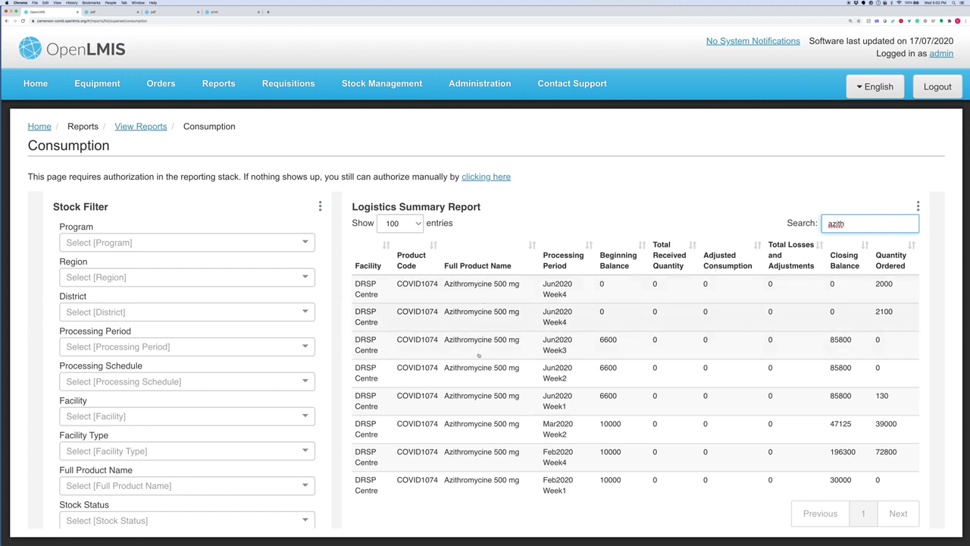
pyautogui.write('i')
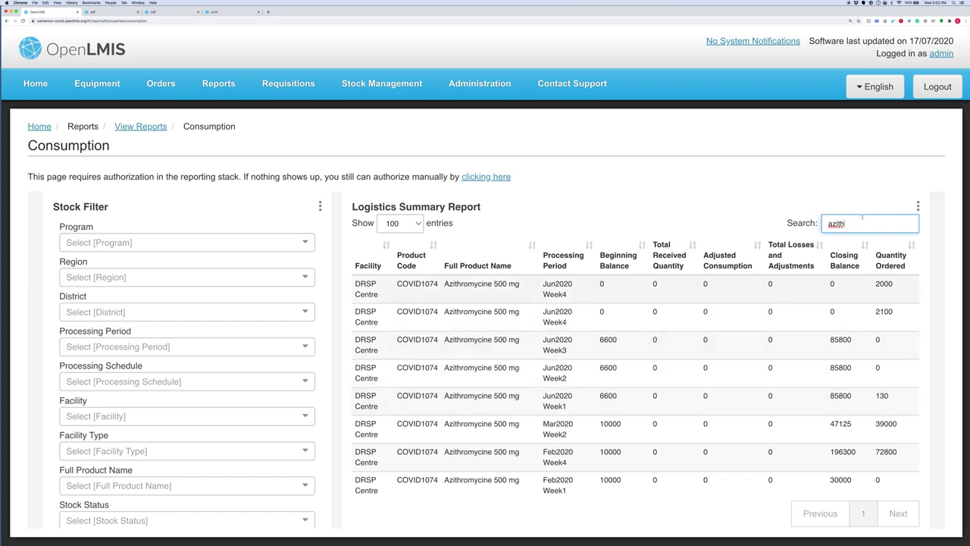
pyautogui.press('BackSpace')
pyautogui.press('BackSpace')
pyautogui.press('BackSpace')
pyautogui.press('BackSpace')
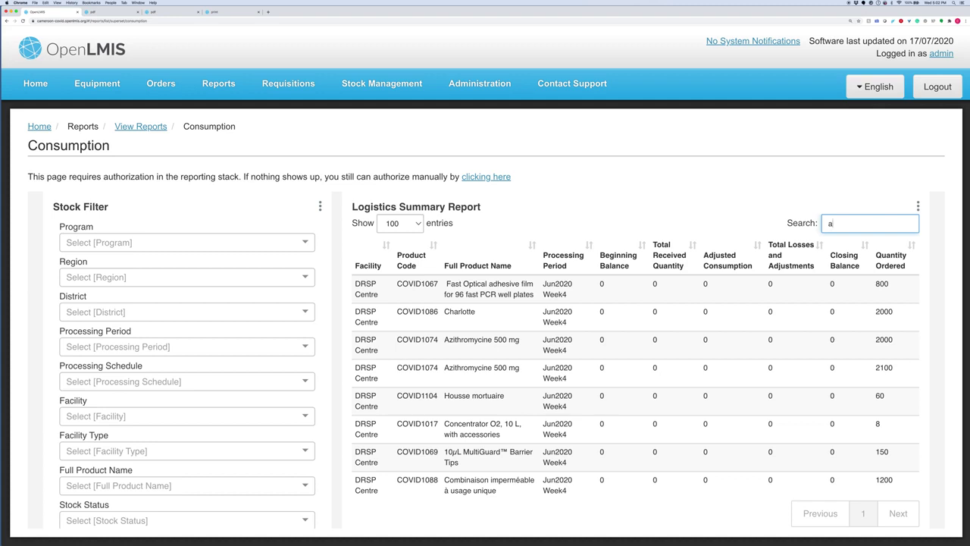
pyautogui.press('BackSpace')
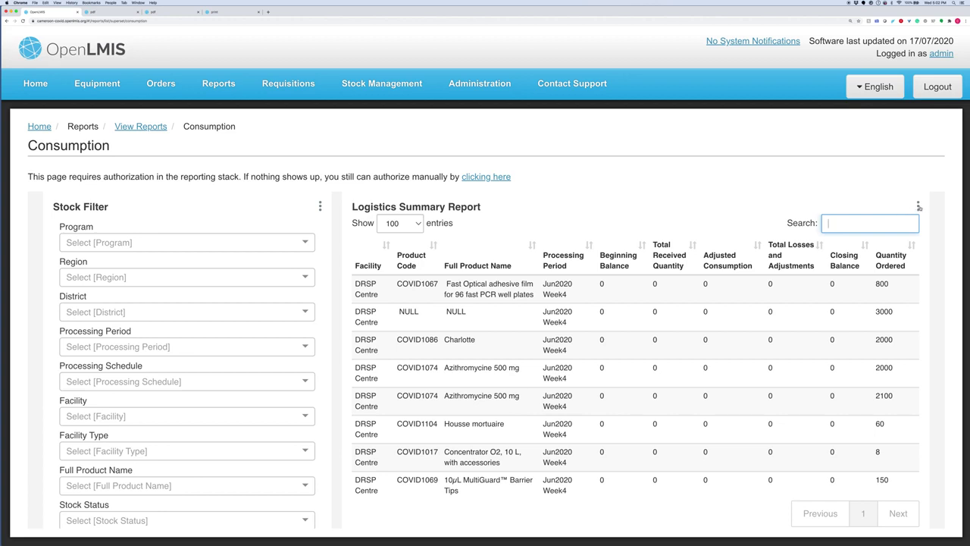
# - Export the Logistics Summary chart data to CSV and open the downloaded file in Excel
pyautogui.click(919, 206)
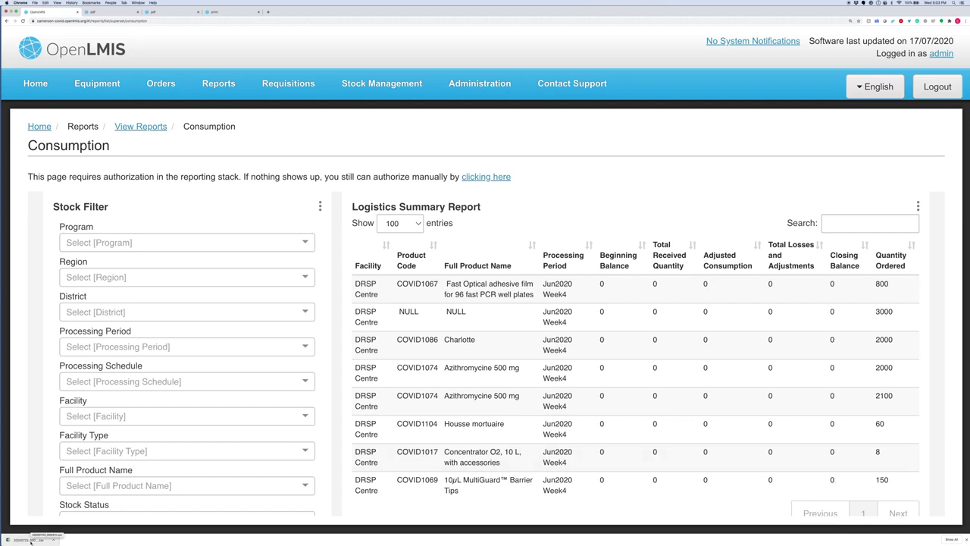
pyautogui.click(31, 540)
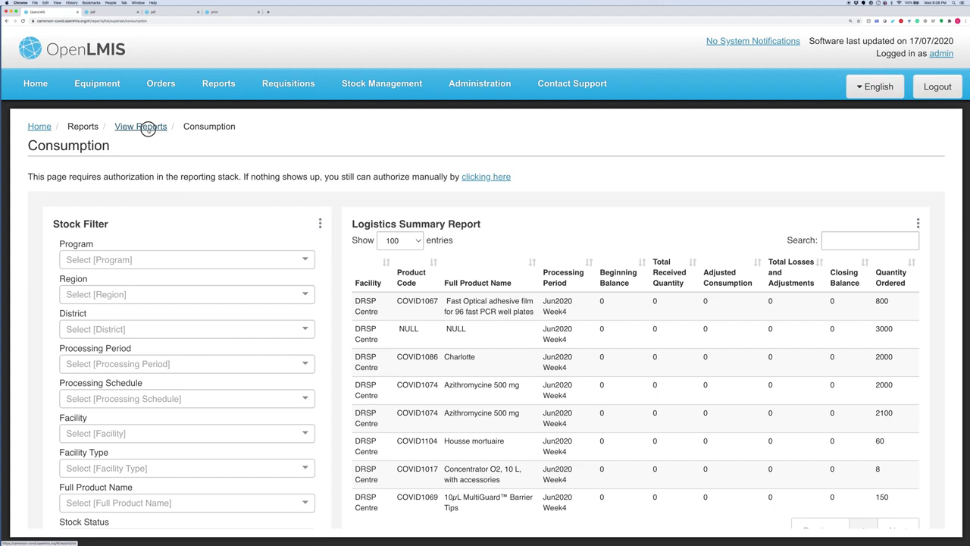
# - Go back to the View Reports list via the breadcrumb
pyautogui.click(144, 127)
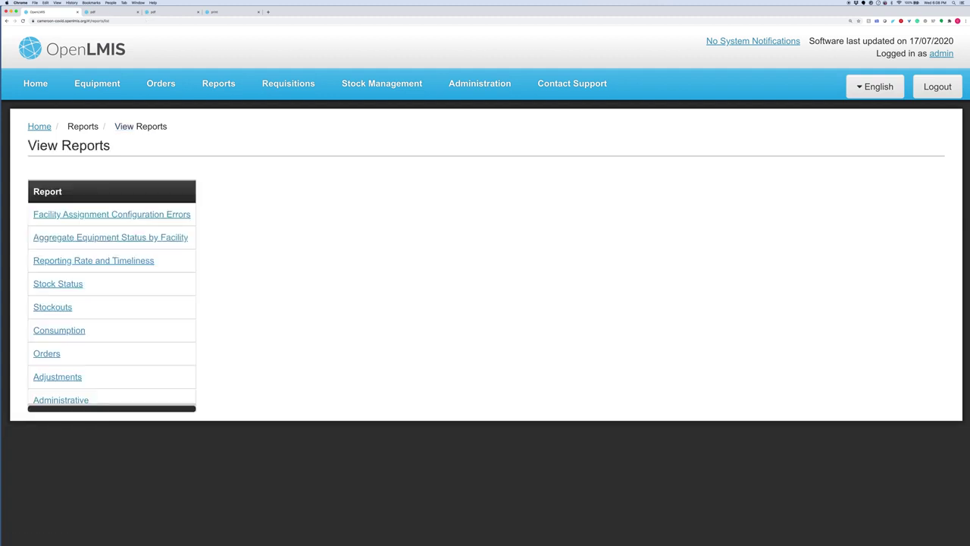